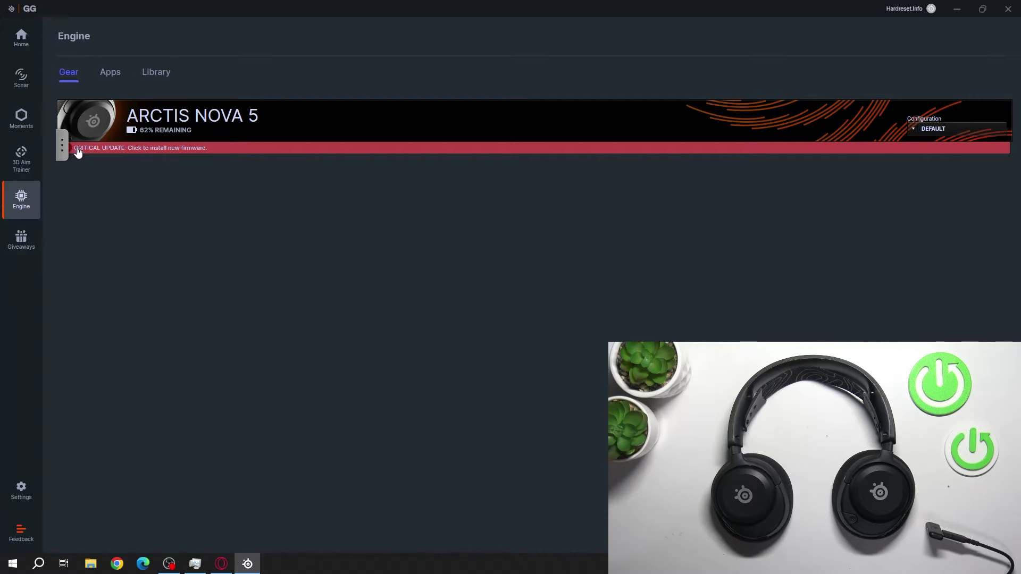
# Step: Start the critical firmware update for the Arctis Nova 5 from its red update bar
pyautogui.click(143, 152)
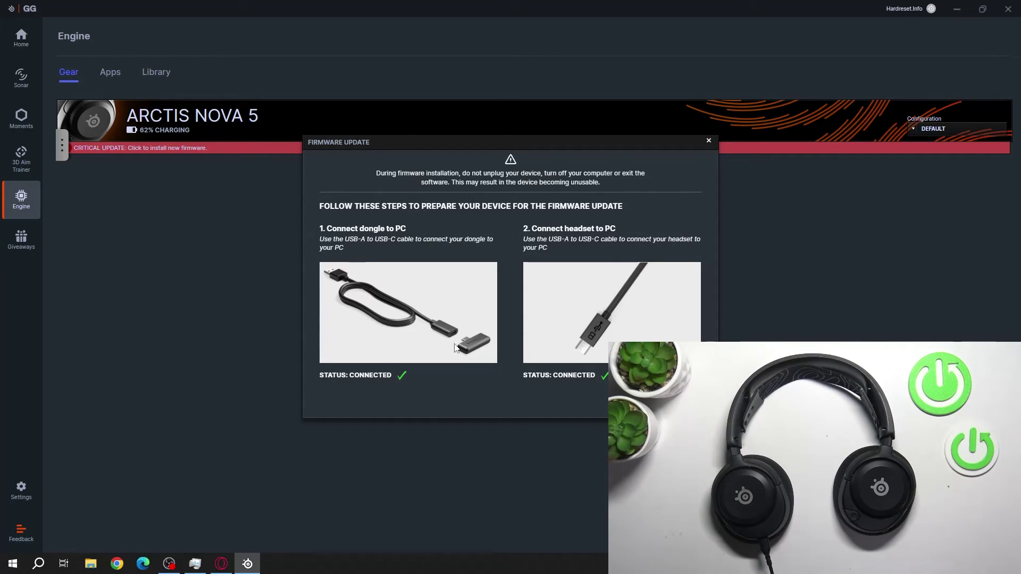
# Step: Move the Firmware Update dialog aside and run Update Firmware on the Arctis Nova 5
pyautogui.moveTo(648, 139); pyautogui.dragTo(446, 131)
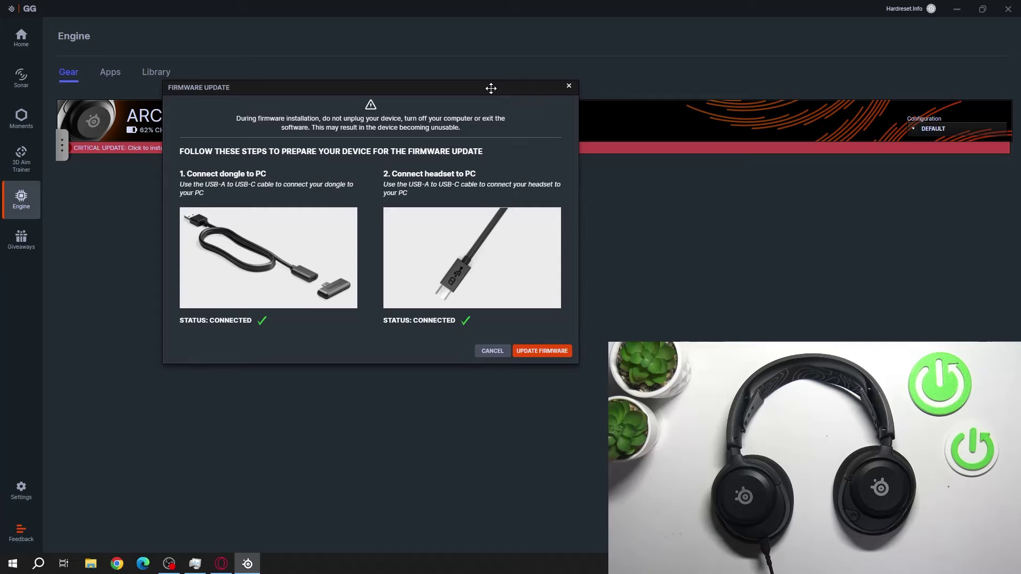
pyautogui.click(482, 391)
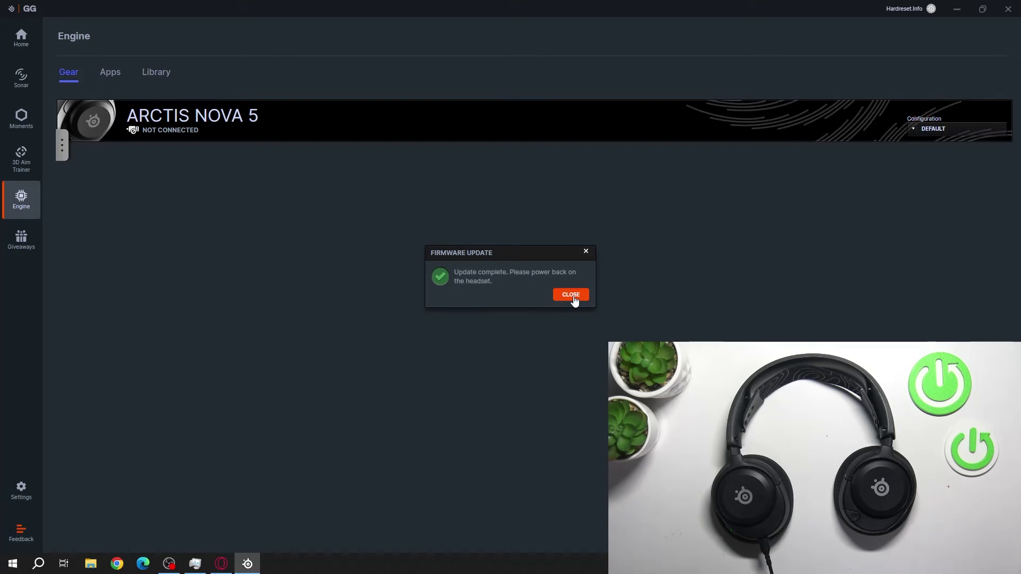
# Step: Close the 'Update complete' dialog to return to the Arctis Nova 5 gear page
pyautogui.click(572, 295)
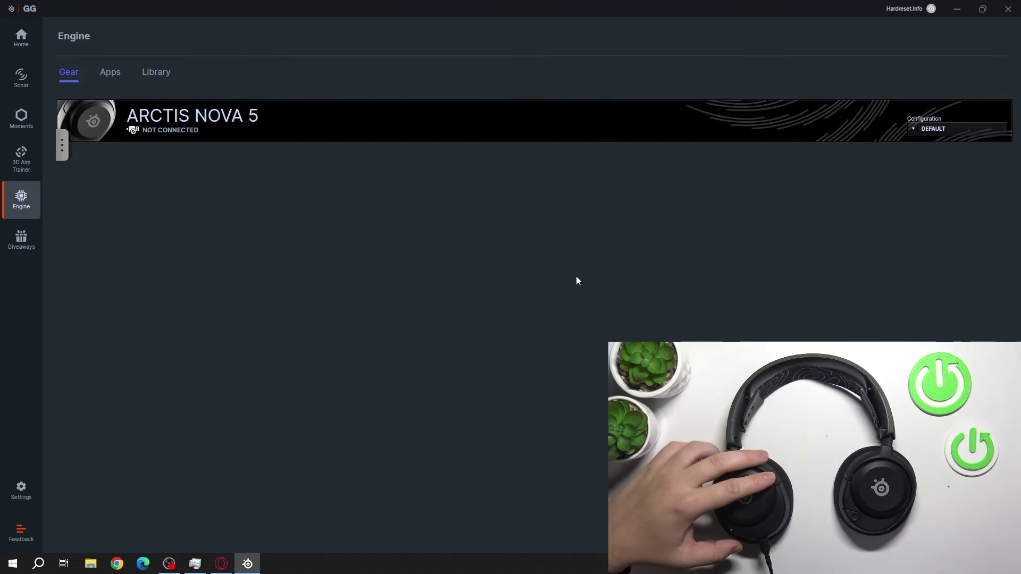